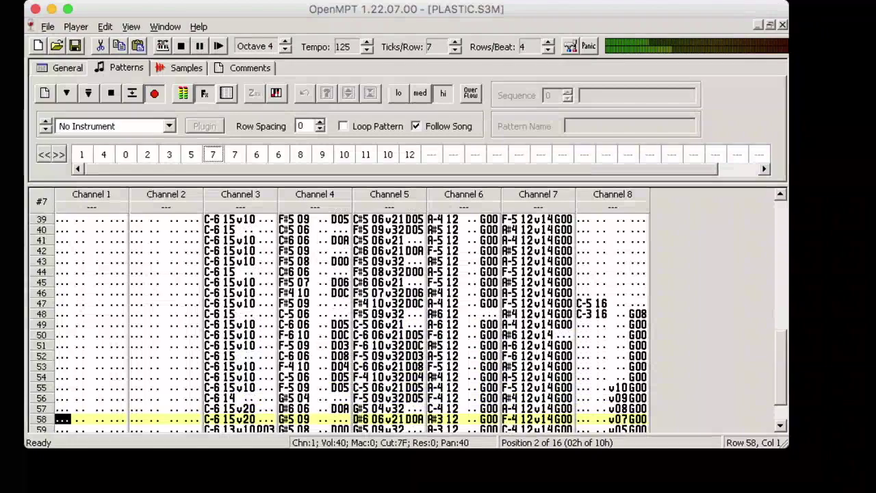
# Show sample 1's looped waveform and loop settings on the Samples tab.
pyautogui.press('F3')
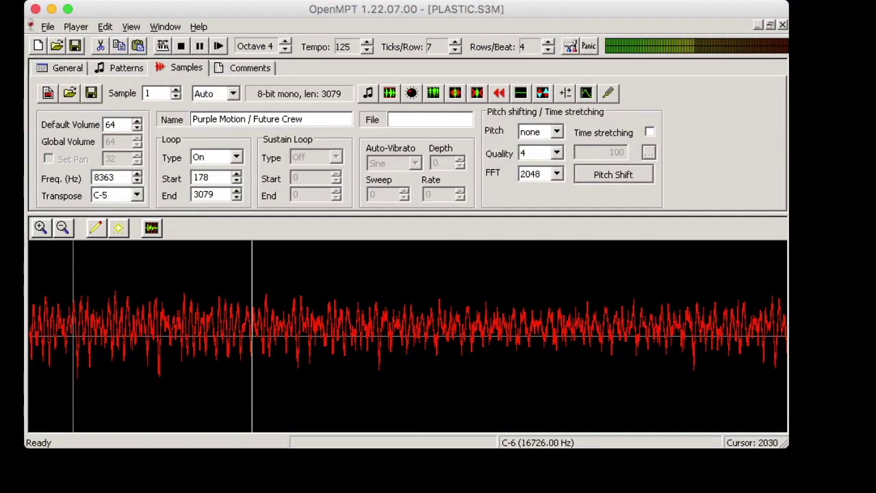
# Step through samples 2 to 10, ending on sample 10's unlooped waveform.
pyautogui.hotkey('ctrl', 'Down')
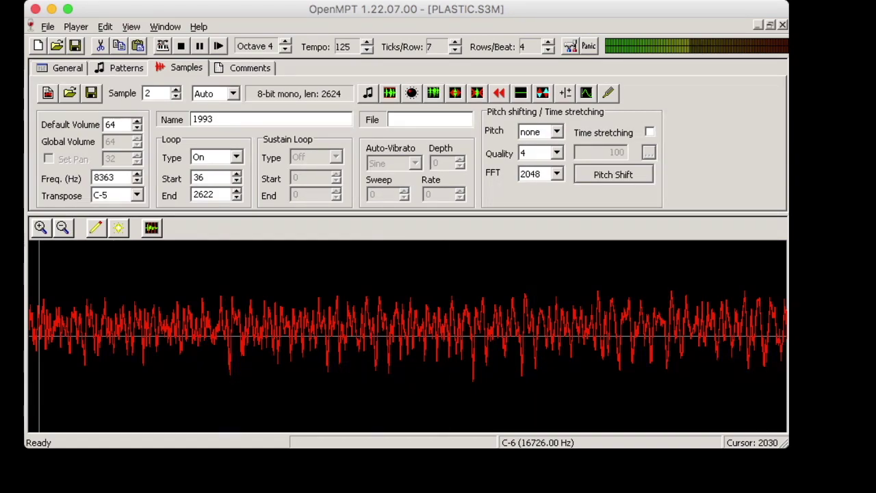
pyautogui.hotkey('ctrl', 'Down')
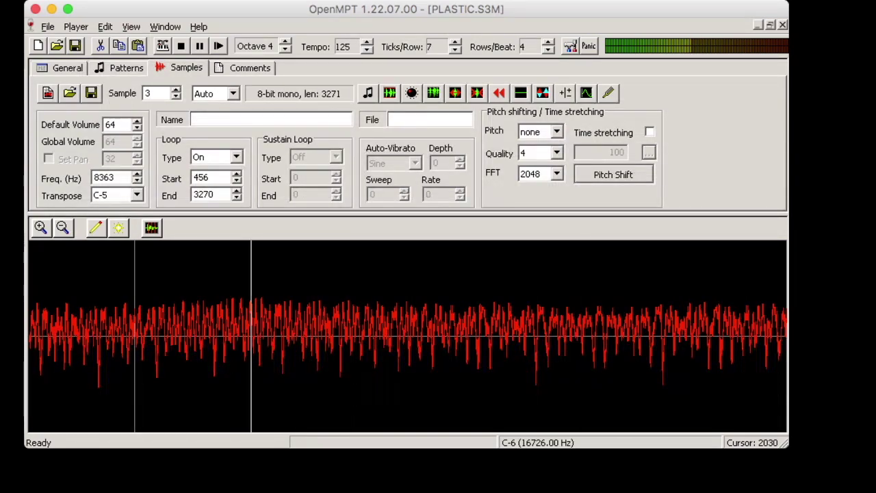
pyautogui.hotkey('ctrl', 'Down')
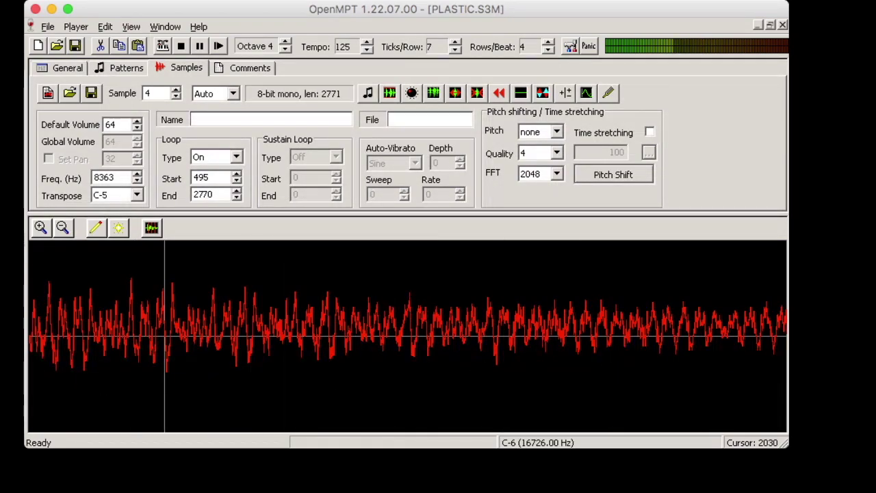
pyautogui.hotkey('ctrl', 'Down')
pyautogui.hotkey('ctrl', 'Down')
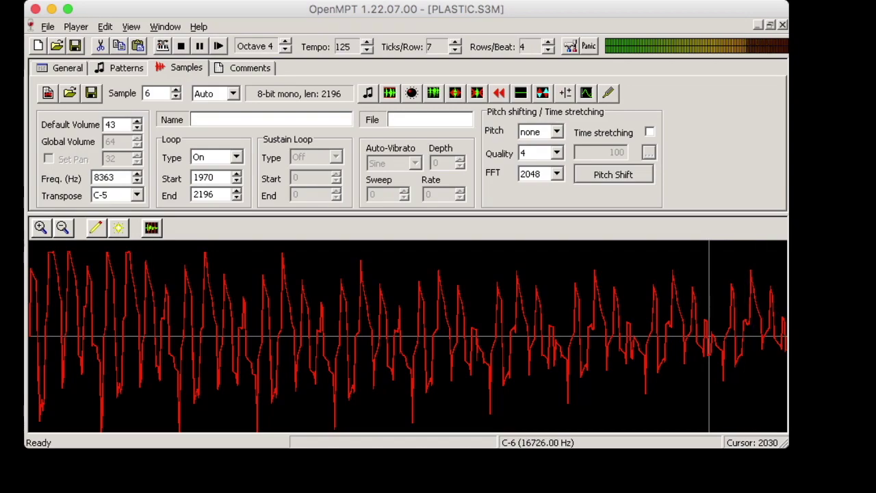
pyautogui.hotkey('ctrl', 'Down')
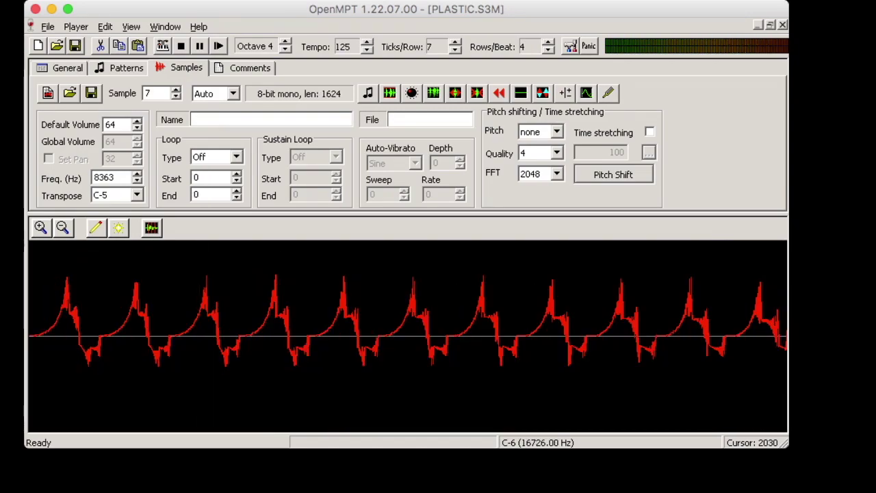
pyautogui.hotkey('ctrl', 'Down')
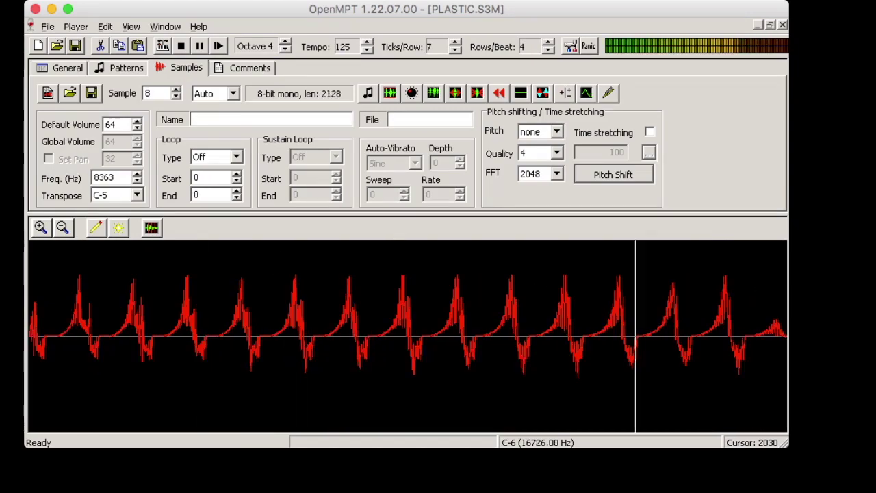
pyautogui.hotkey('ctrl', 'Down')
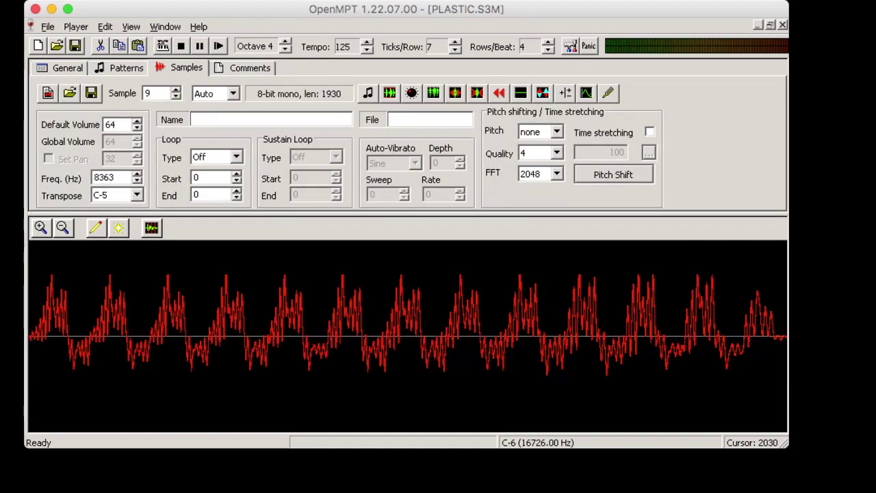
pyautogui.hotkey('ctrl', 'Down')
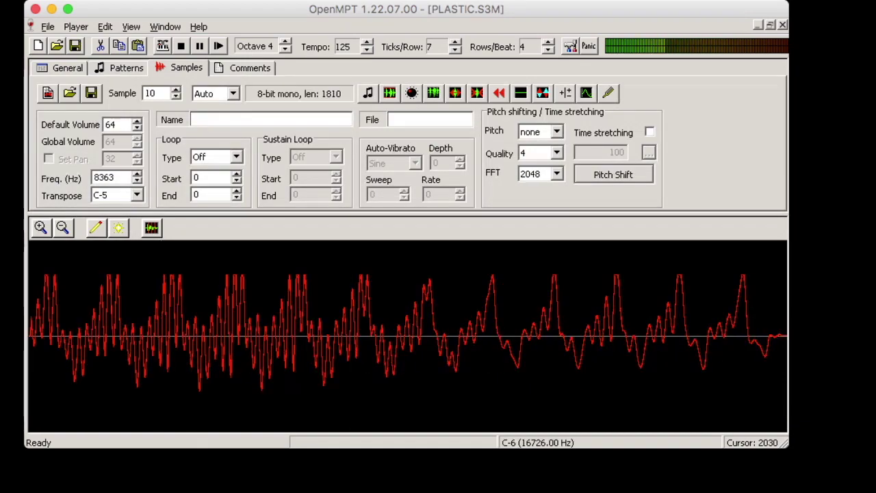
# Step through samples 11 to 15 and preview sample 16 by ear.
pyautogui.hotkey('ctrl', 'Down')
pyautogui.hotkey('ctrl', 'Down')
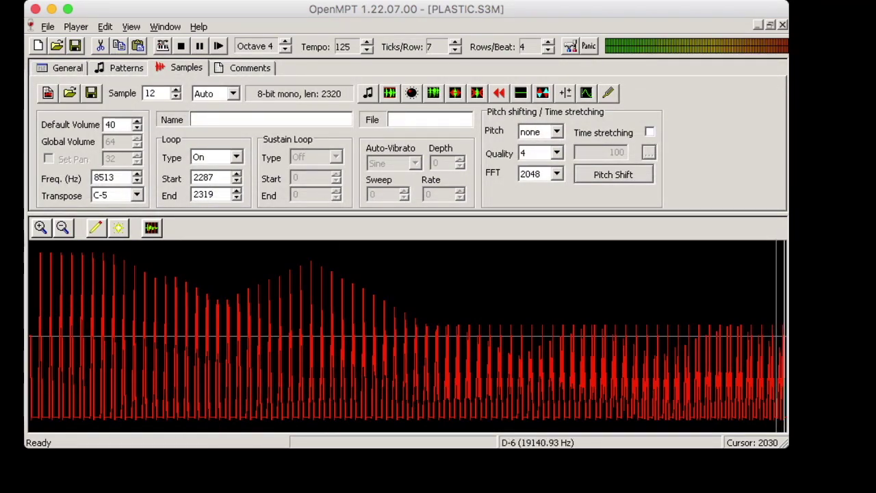
pyautogui.hotkey('ctrl', 'Down')
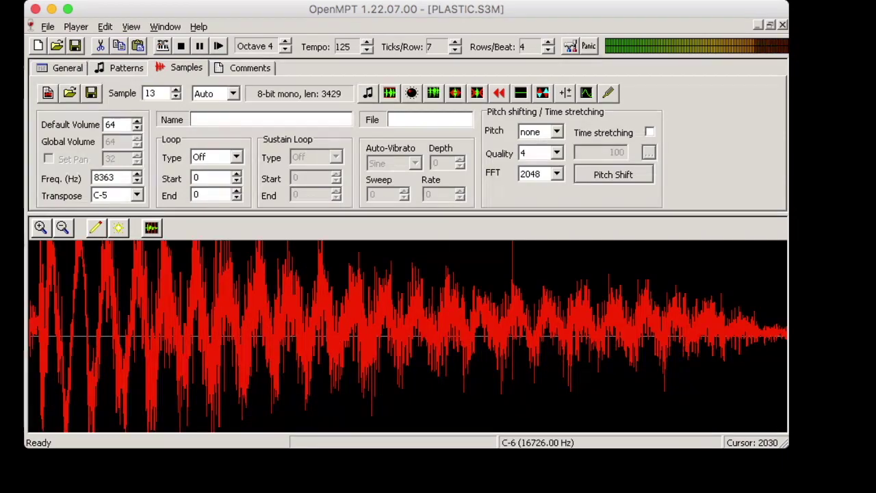
pyautogui.hotkey('ctrl', 'Down')
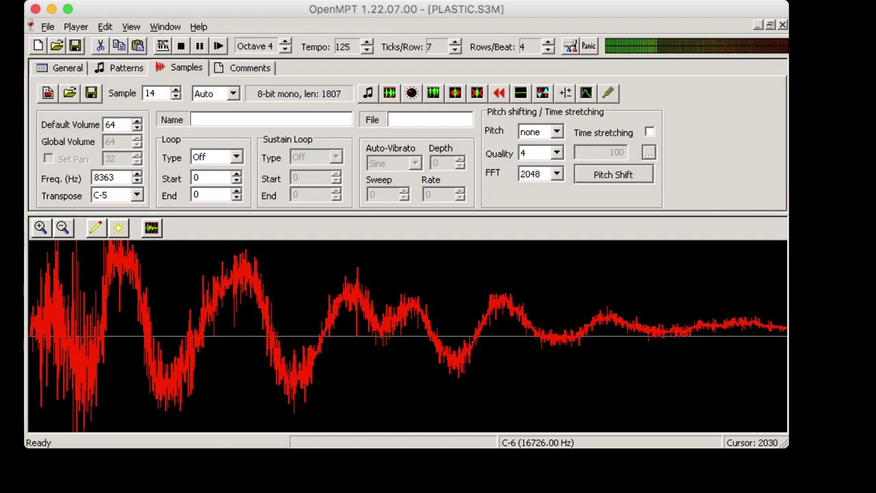
pyautogui.hotkey('ctrl', 'Down')
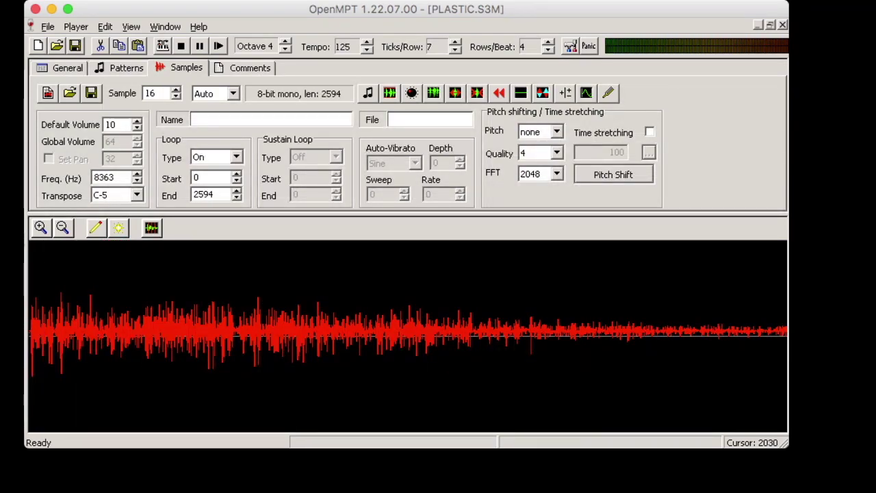
pyautogui.hotkey('ctrl', 'shift', 'n')
pyautogui.press('i')
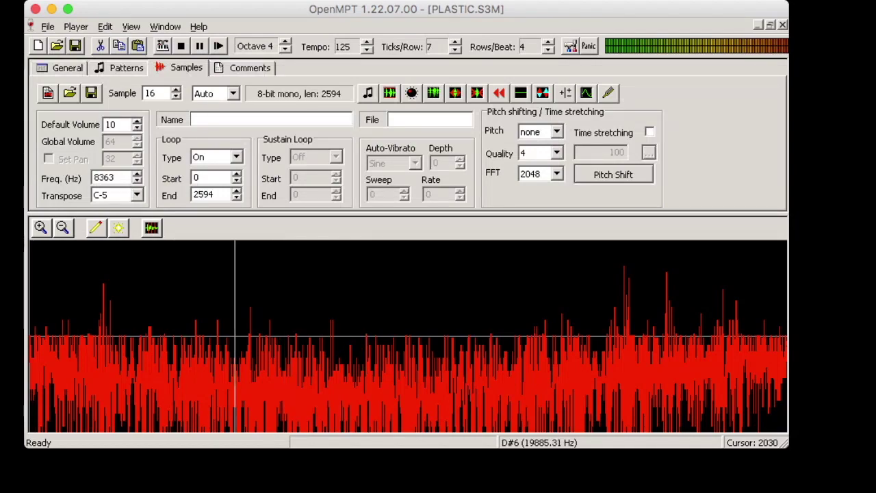
# Step on to sample 20 and the empty slot after it, then resume pattern playback from pattern 4.
pyautogui.hotkey('ctrl', 'Down')
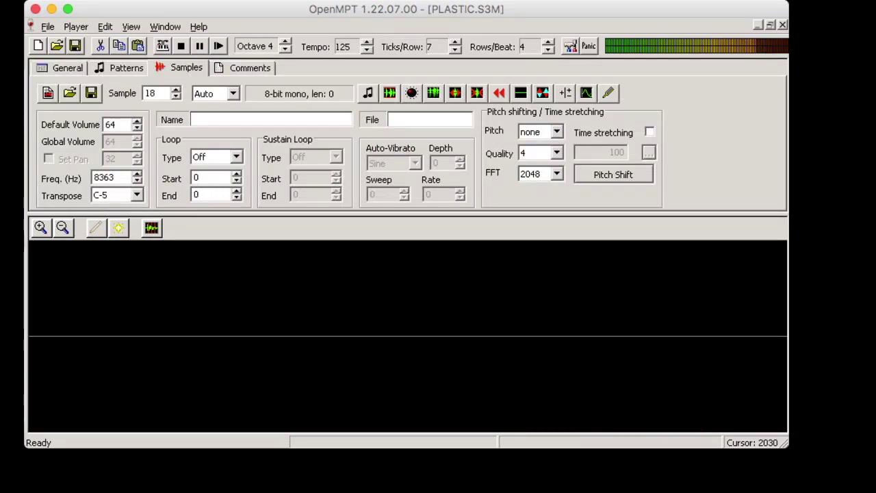
pyautogui.hotkey('ctrl', 'Down')
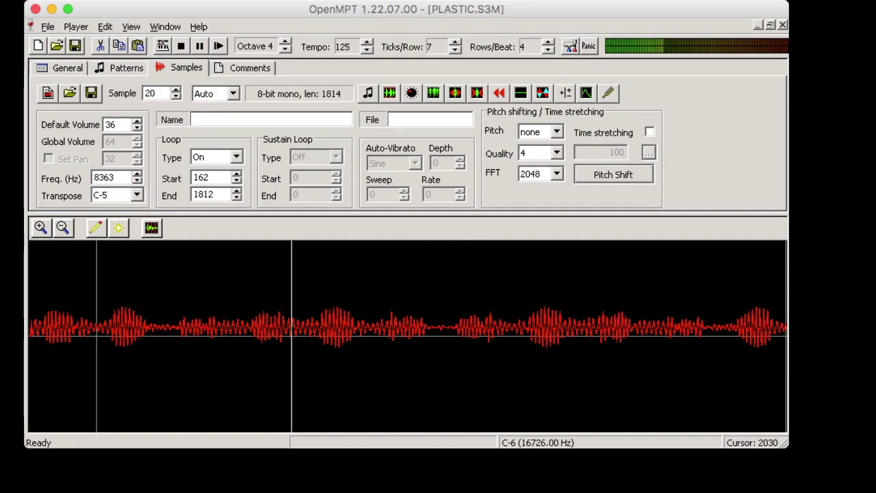
pyautogui.hotkey('ctrl', 'Down')
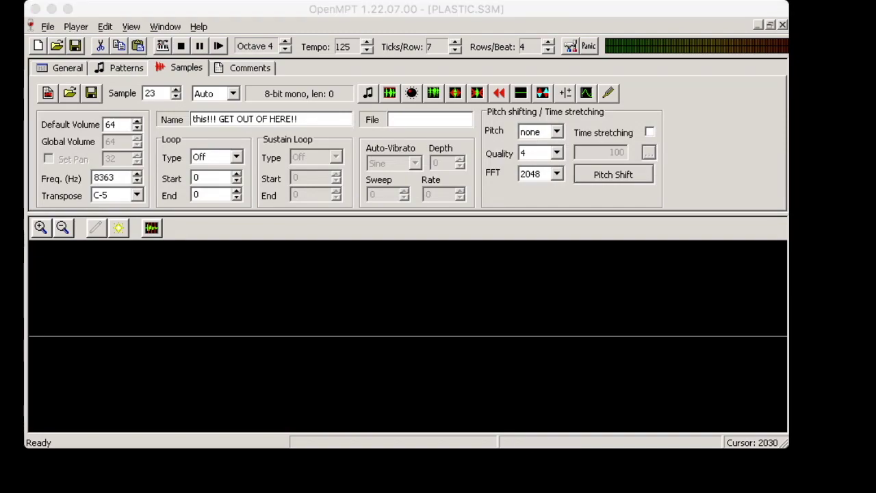
pyautogui.press('F2')
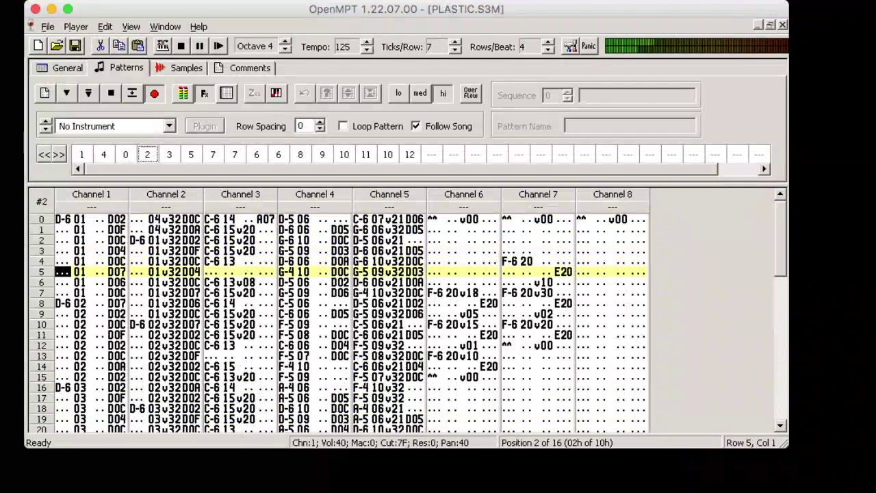
pyautogui.press('F6')
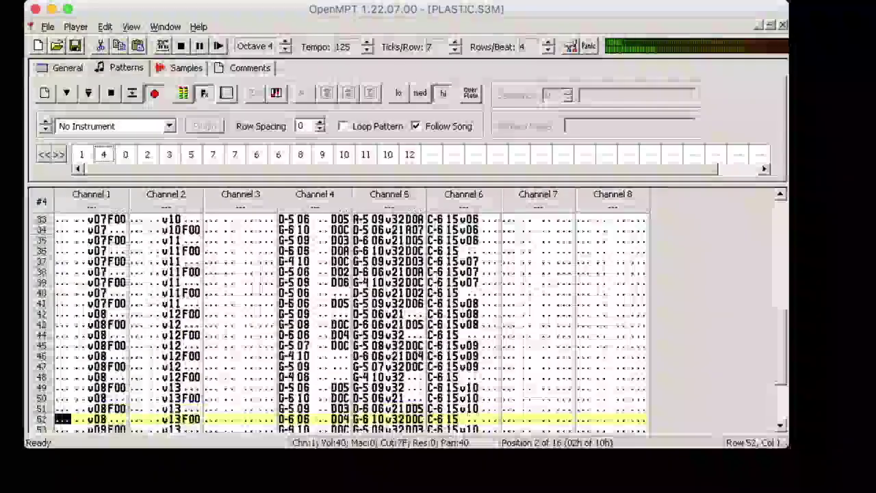
# Stop playback and play pattern 4 from row 2 with Channel 4 soloed.
pyautogui.press('F8')
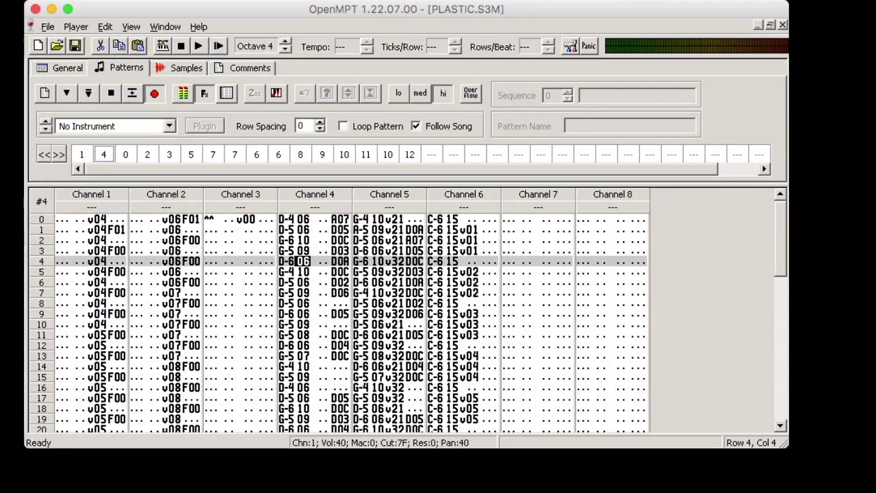
pyautogui.press('Up')
pyautogui.press('Up')
pyautogui.hotkey('ctrl', 'F10')
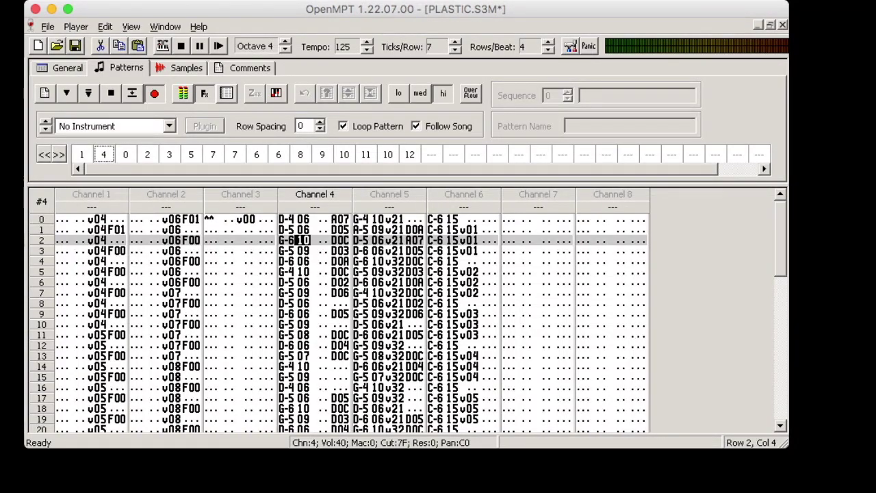
pyautogui.press('F7')
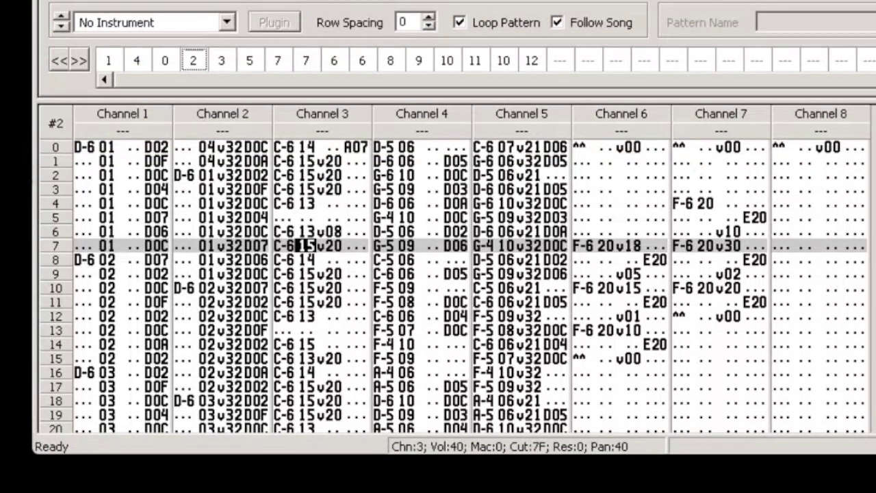
# Mute every channel except 1 and 2 and play pattern 2 from the top.
pyautogui.hotkey('alt', 'F10')
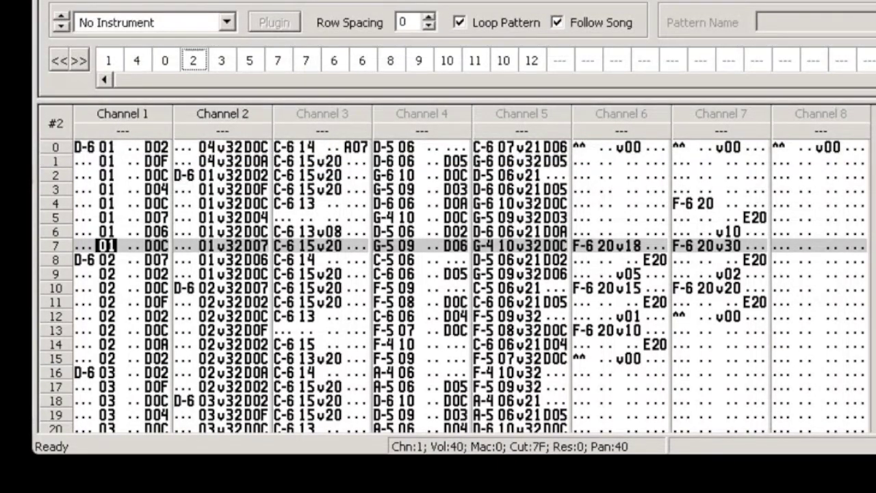
pyautogui.press('F6')
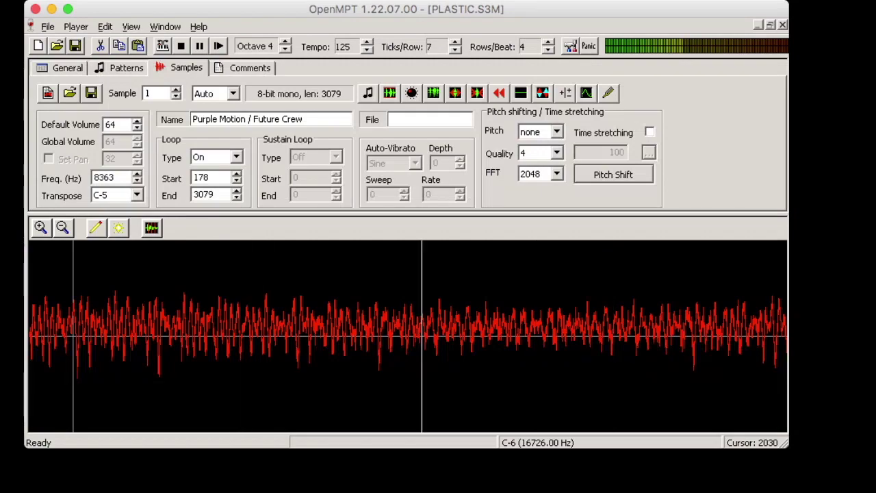
# Step through chord samples 2 ('1993'), 3 and 4 to sample 5, then return to the pattern view.
pyautogui.press('Up')
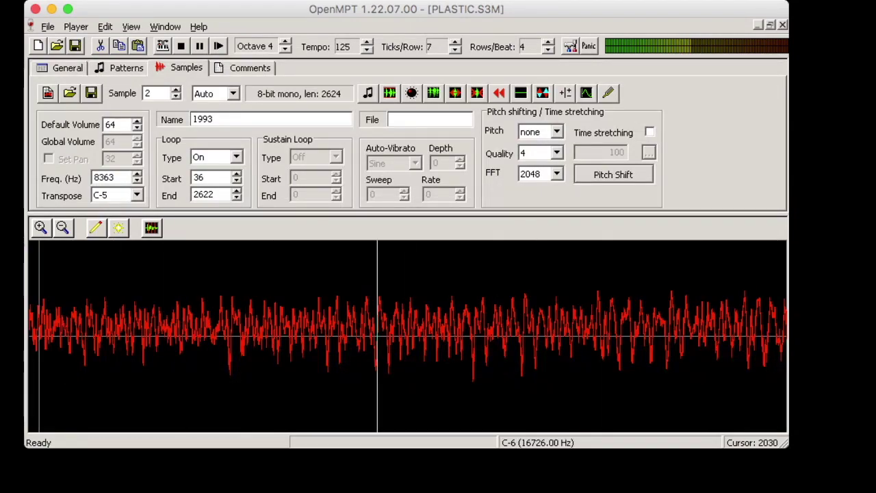
pyautogui.press('Up')
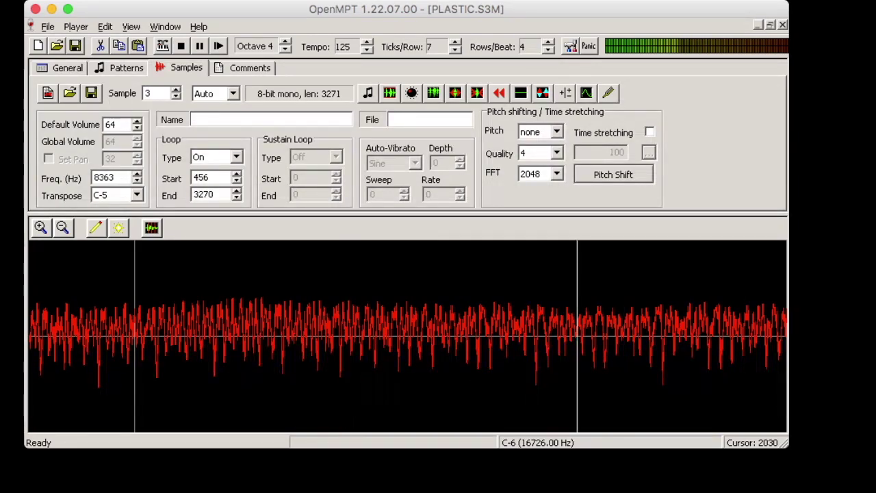
pyautogui.press('Up')
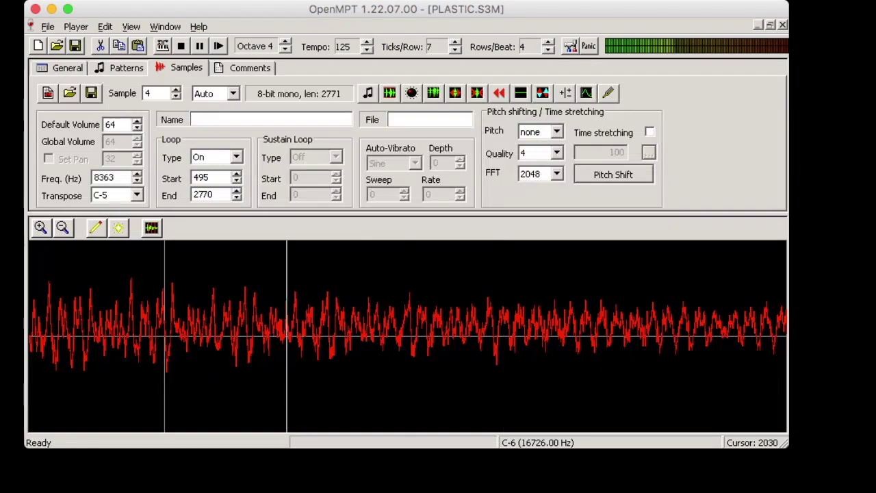
pyautogui.press('Up')
pyautogui.press('F2')
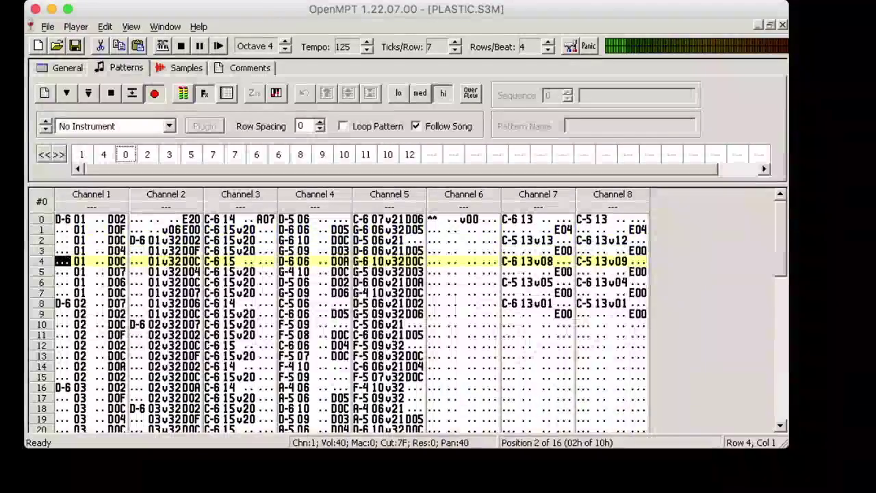